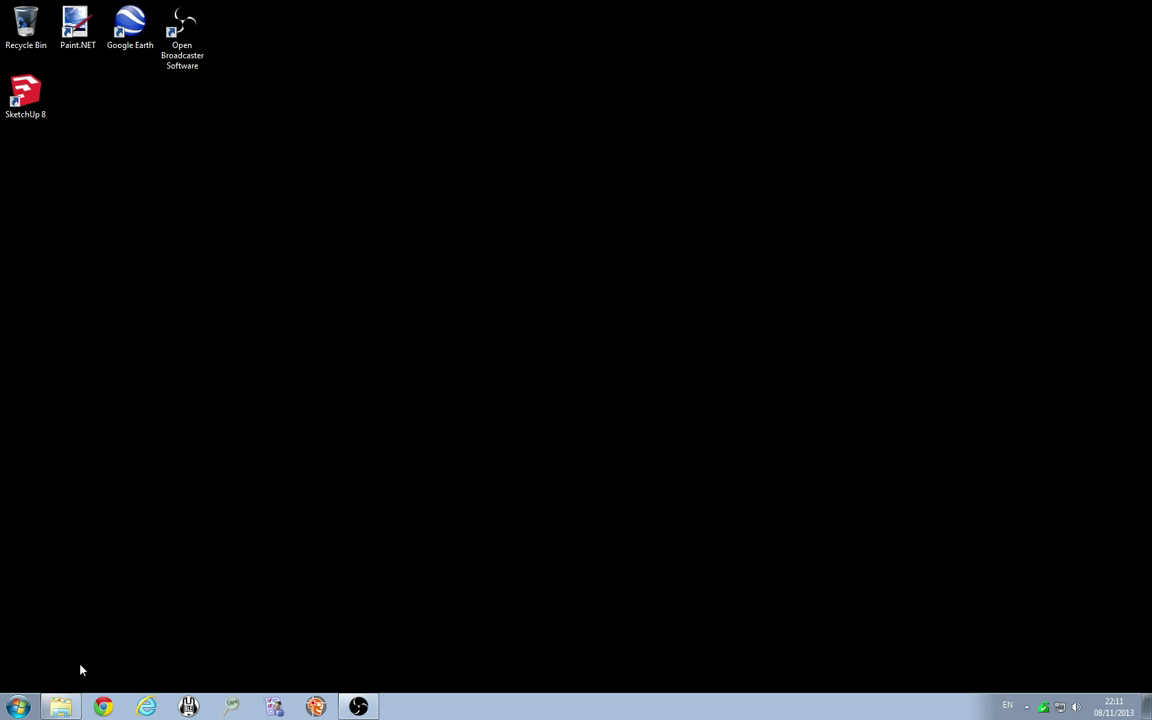
Launch SimVoiceChecklists.exe from the C:\Temp folder and minimize the folder window
click(60, 706)
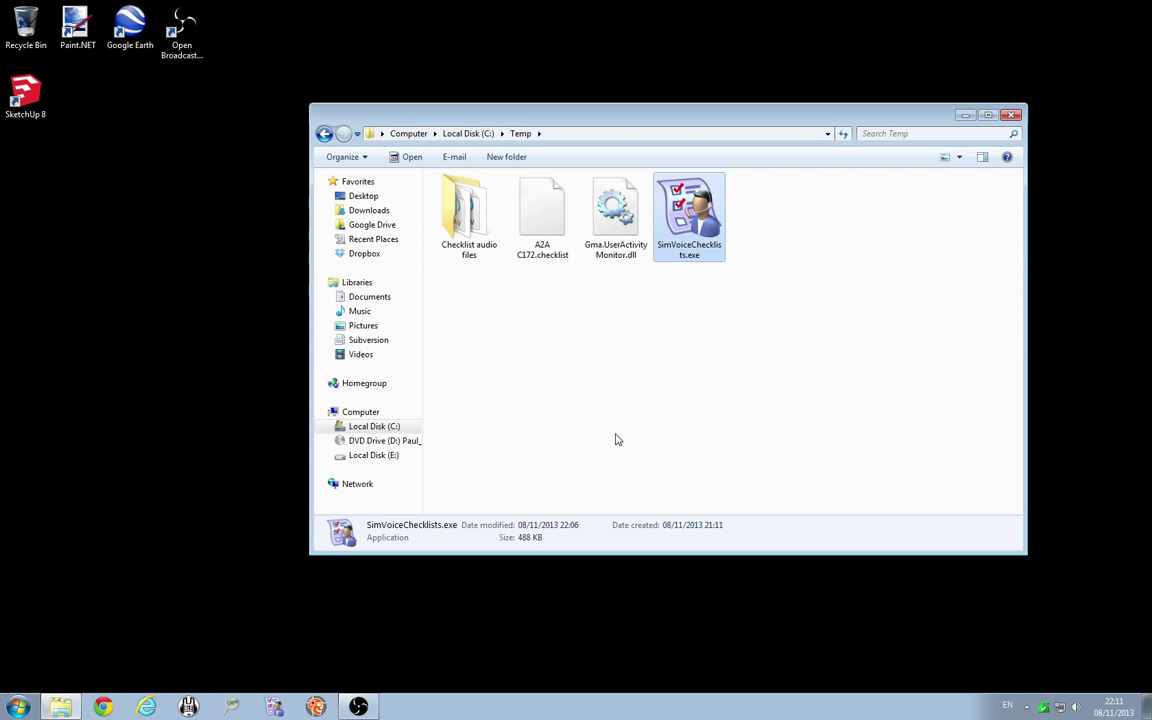
click(727, 377)
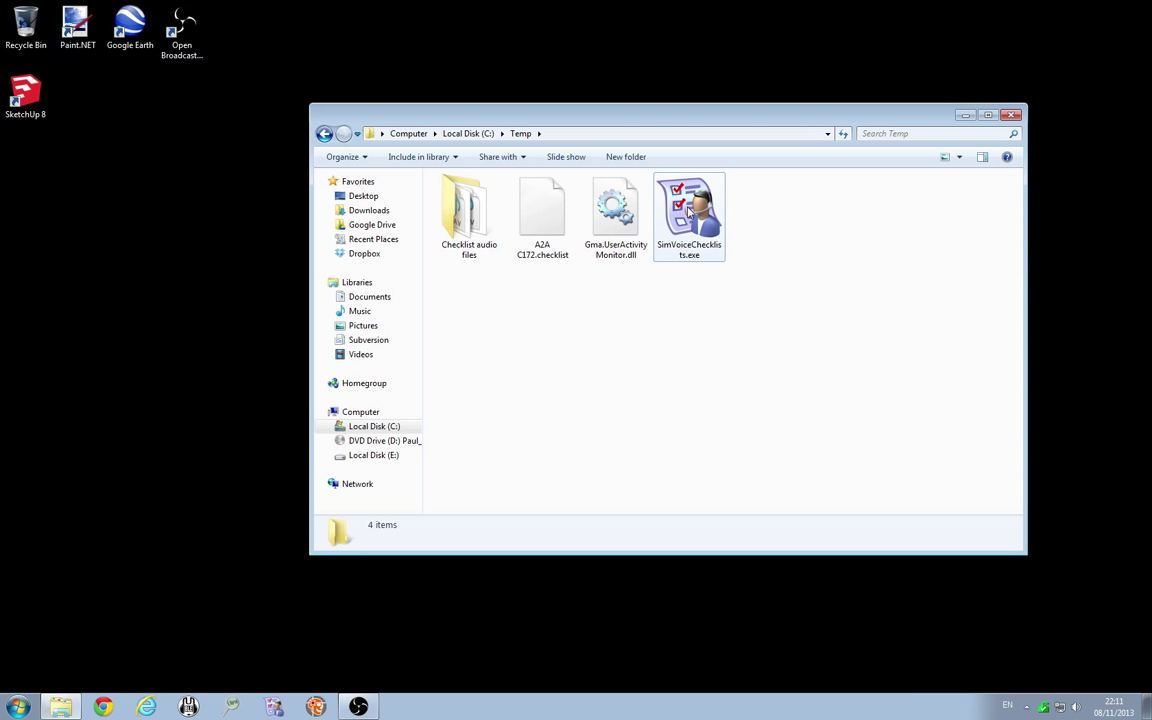
mouse_move(735, 254)
double_click(689, 248)
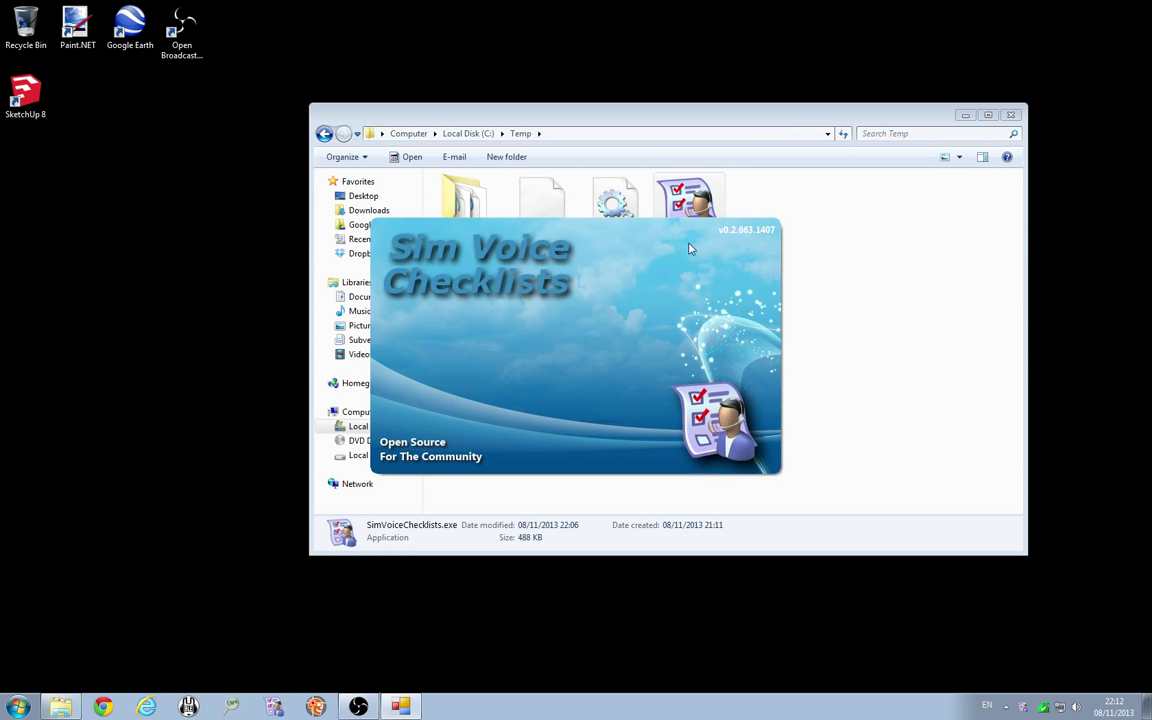
click(965, 115)
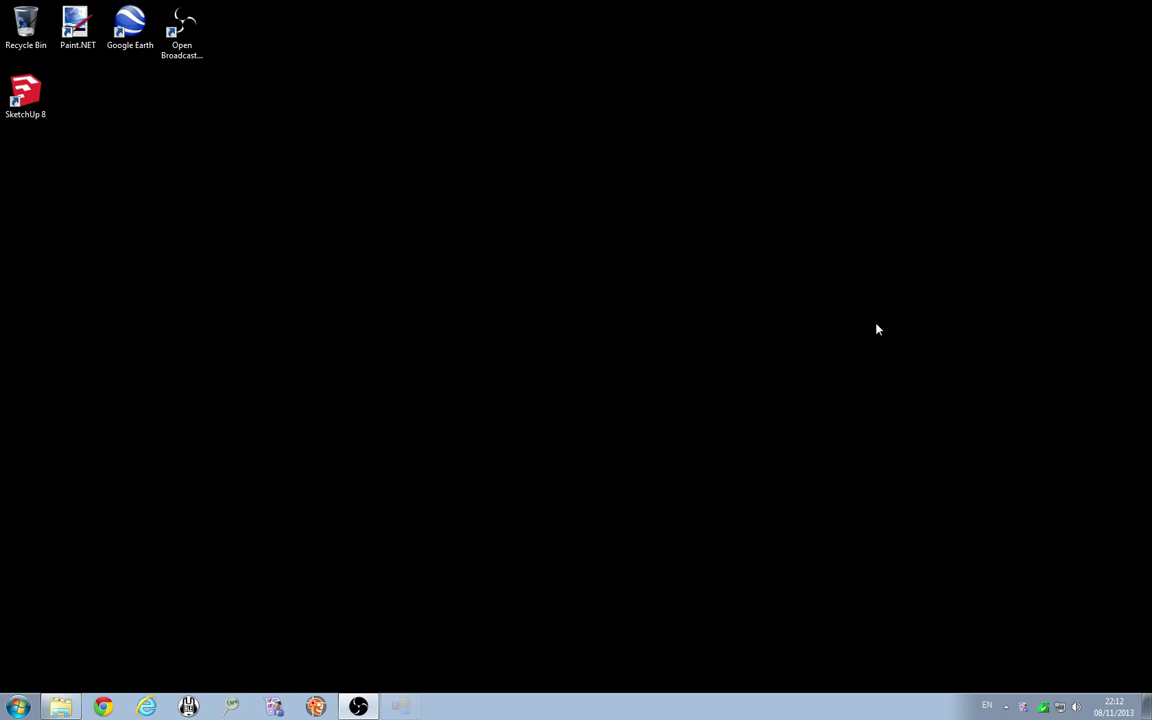
In the Sim Voice Checklists options, bind Progress Checklist to the left Control key and Show Checklist to the left Shift key
right_click(1023, 704)
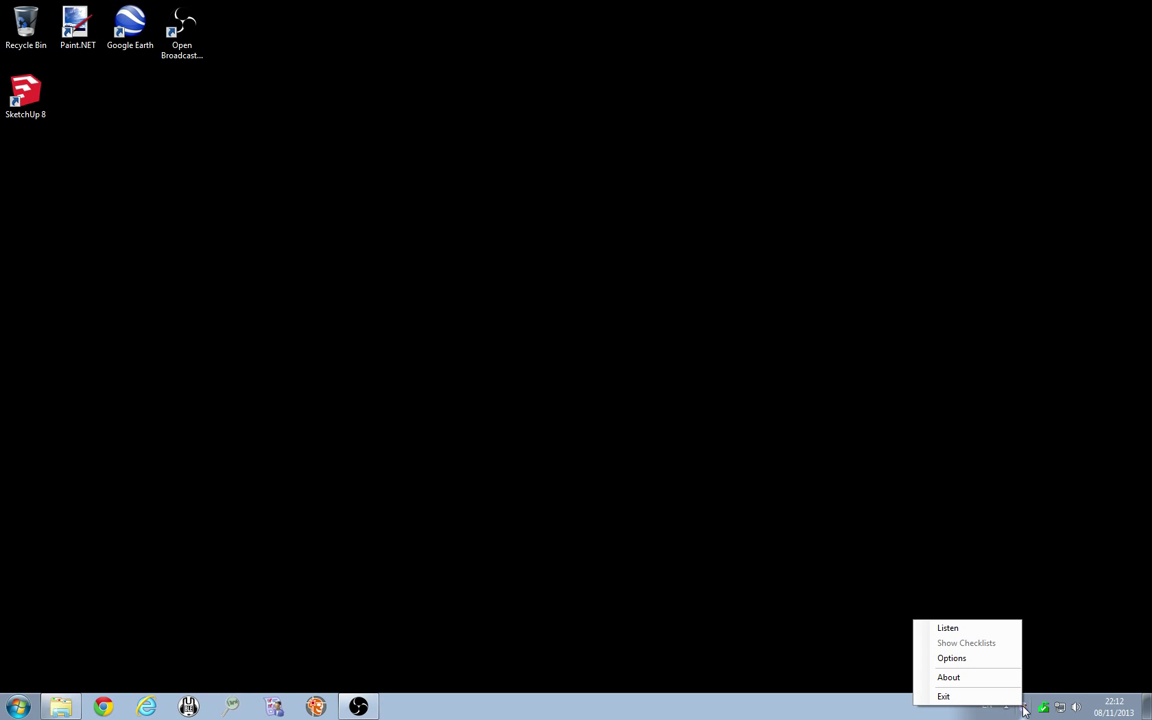
click(962, 663)
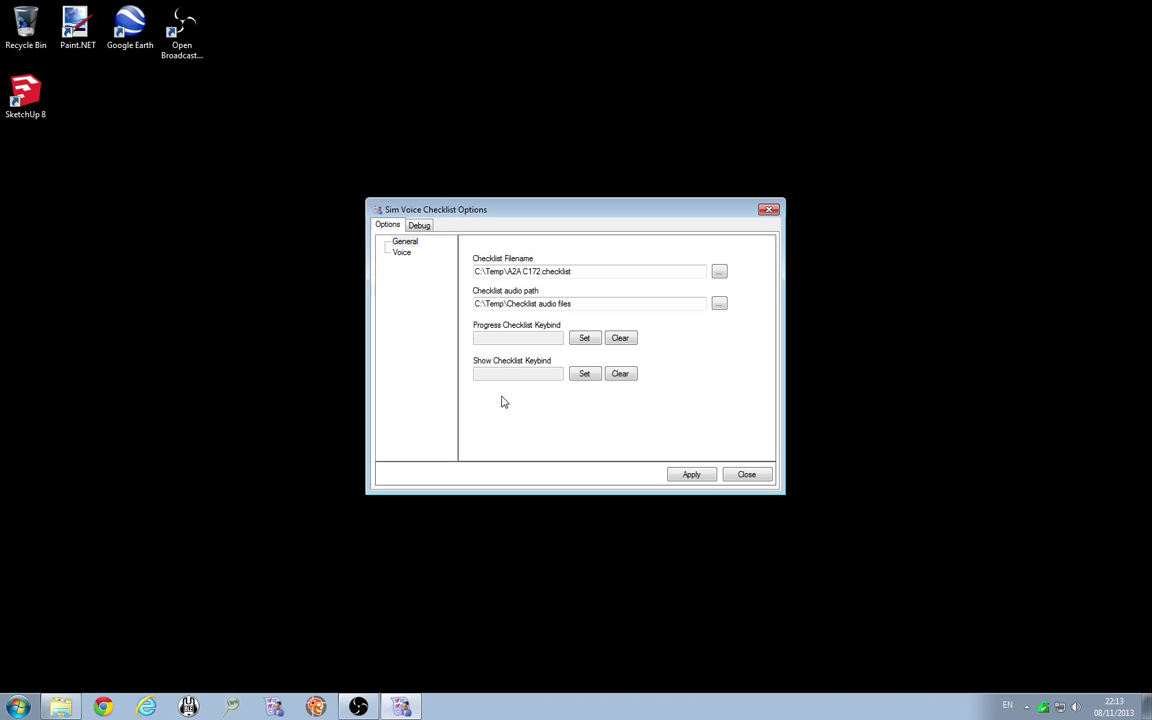
click(586, 342)
key(ctrl)
click(585, 374)
key(shift)
Disable the speech recognition engine in the Voice options, apply the change and restart the application
click(402, 253)
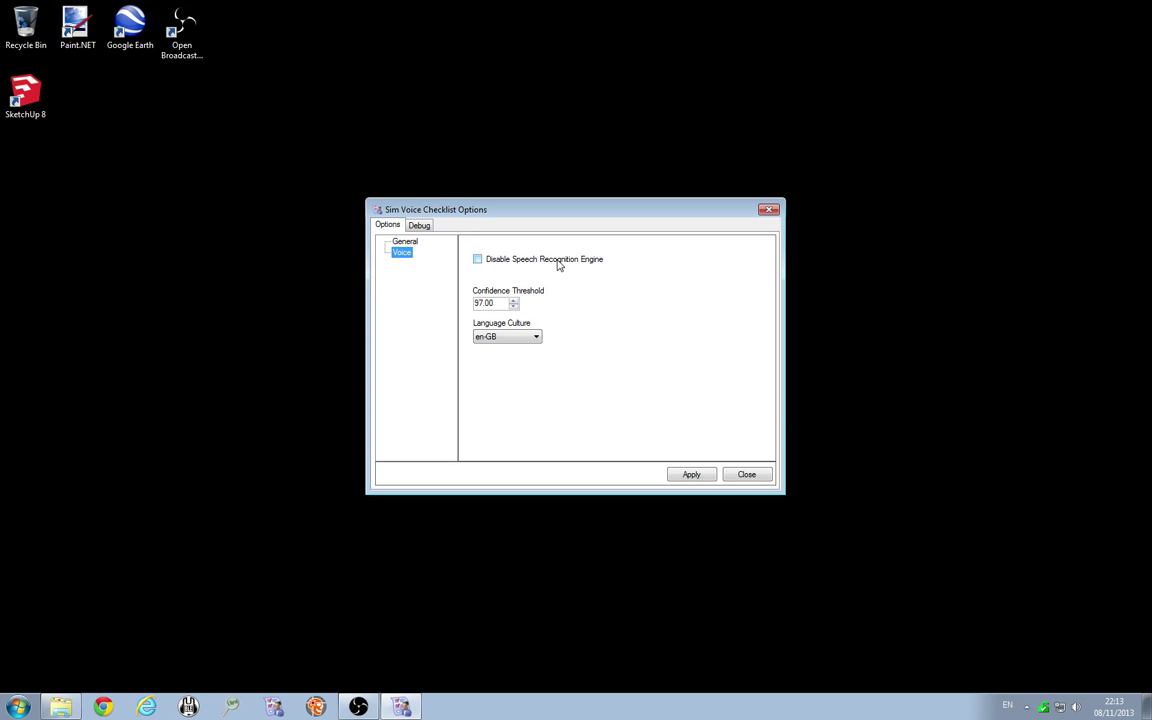
click(478, 260)
click(690, 474)
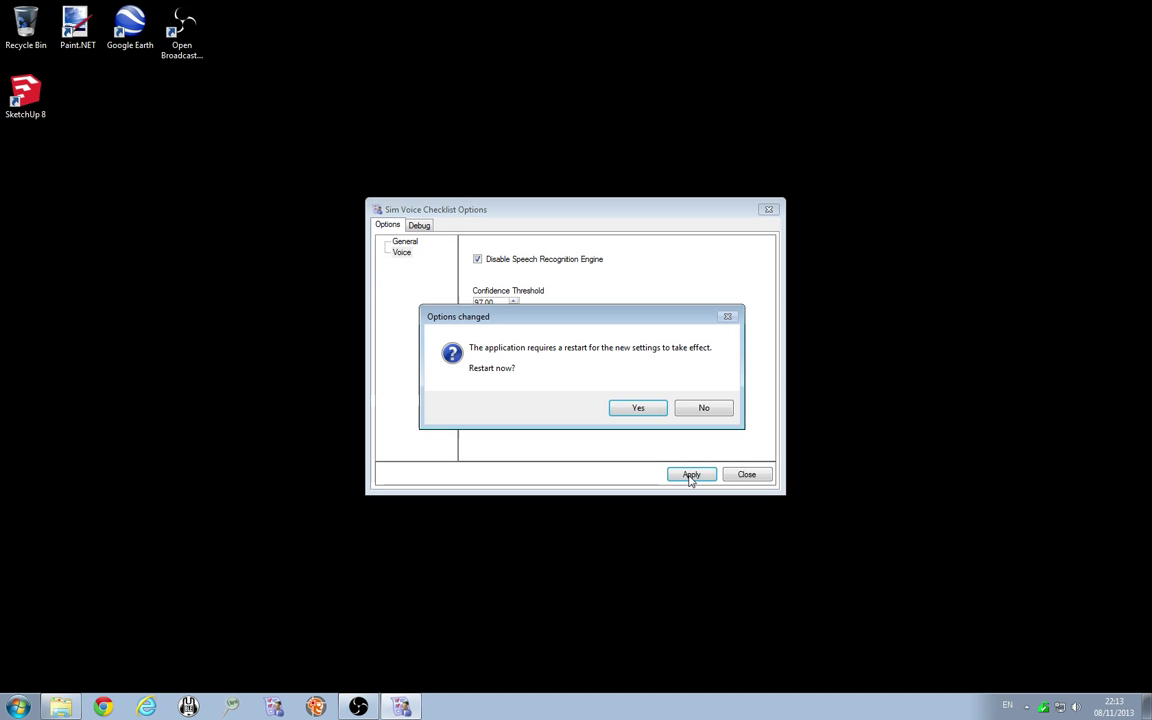
click(630, 413)
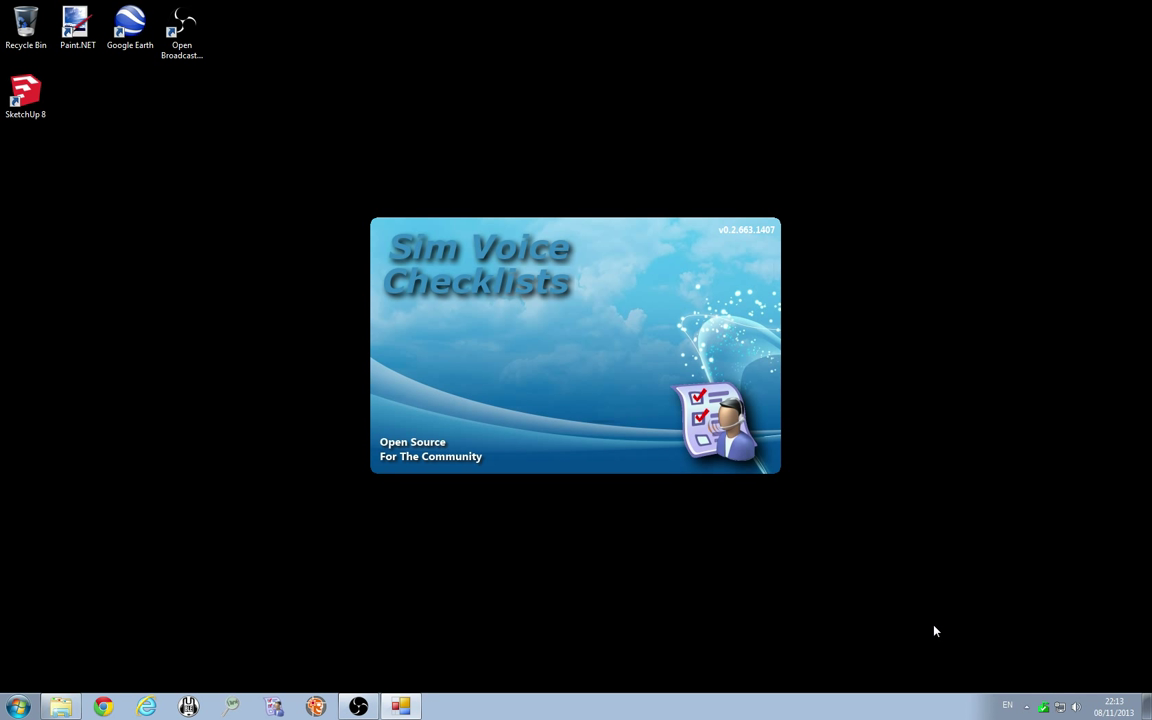
Examine the Voice and General options of the restarted application, including the speech recognition setting and both checklist keybinds
click(1026, 706)
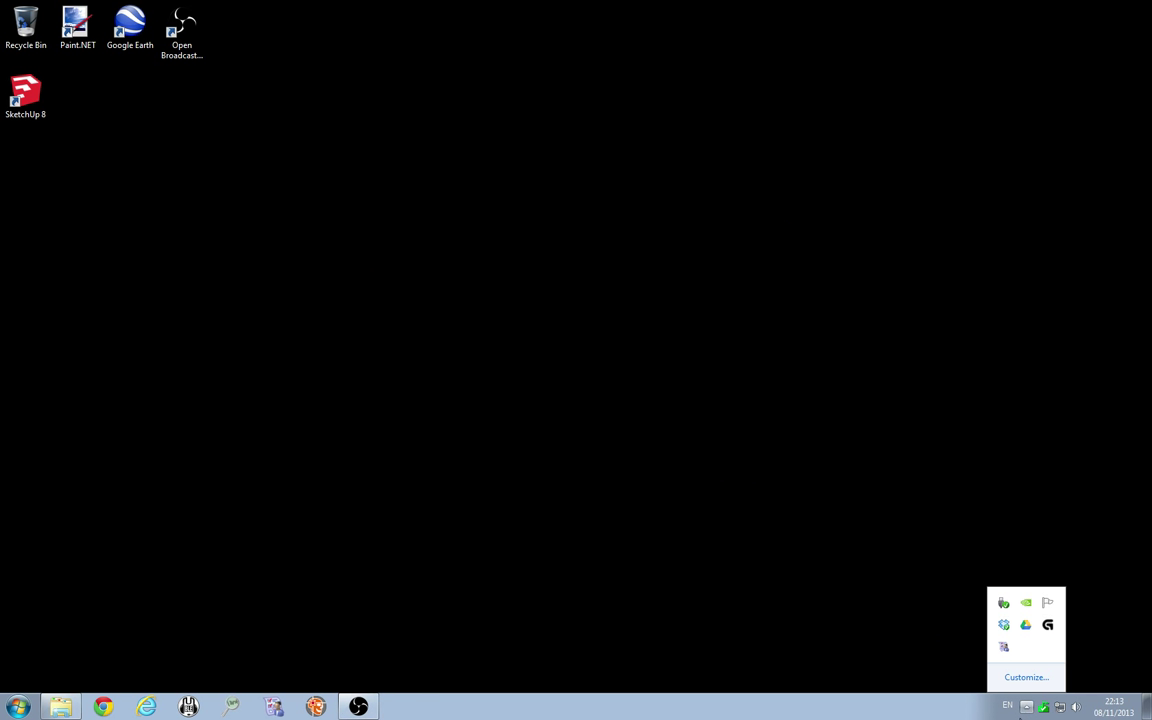
right_click(1004, 647)
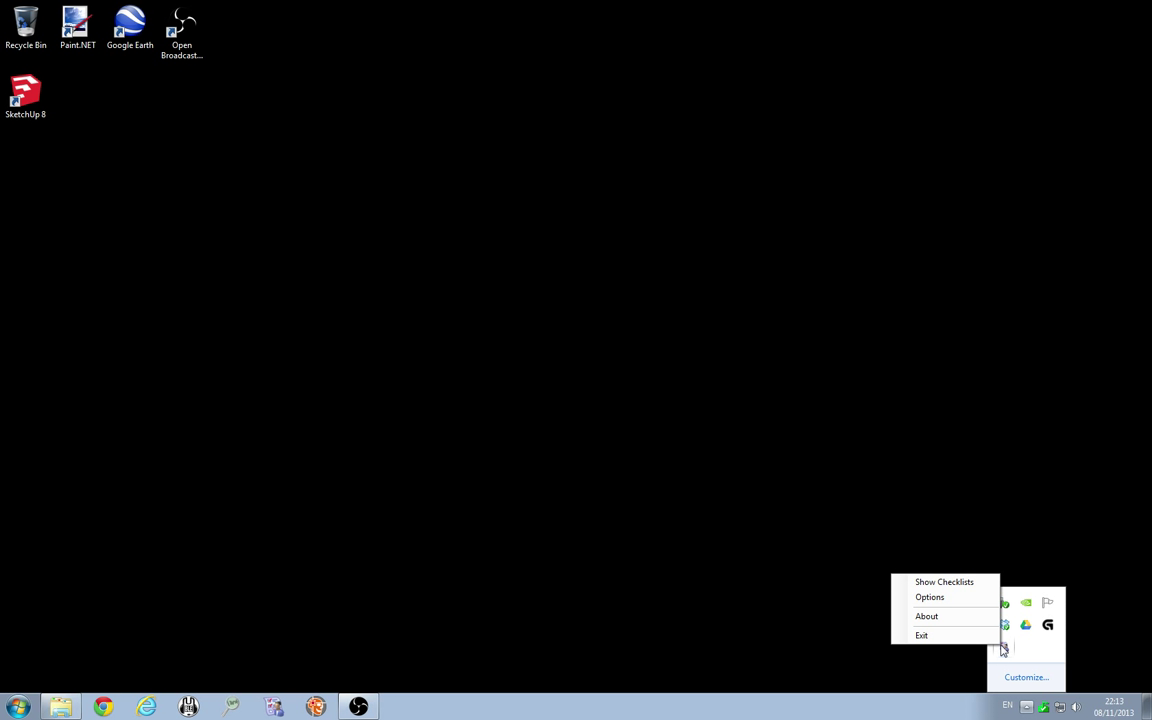
click(938, 598)
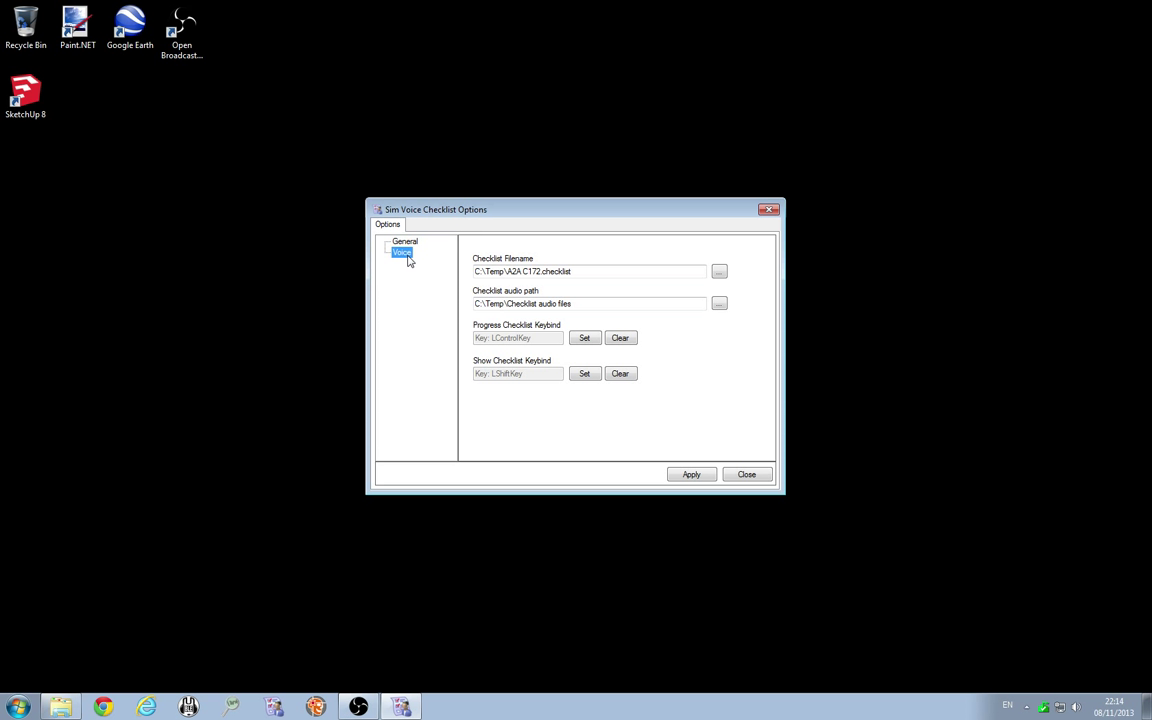
click(404, 255)
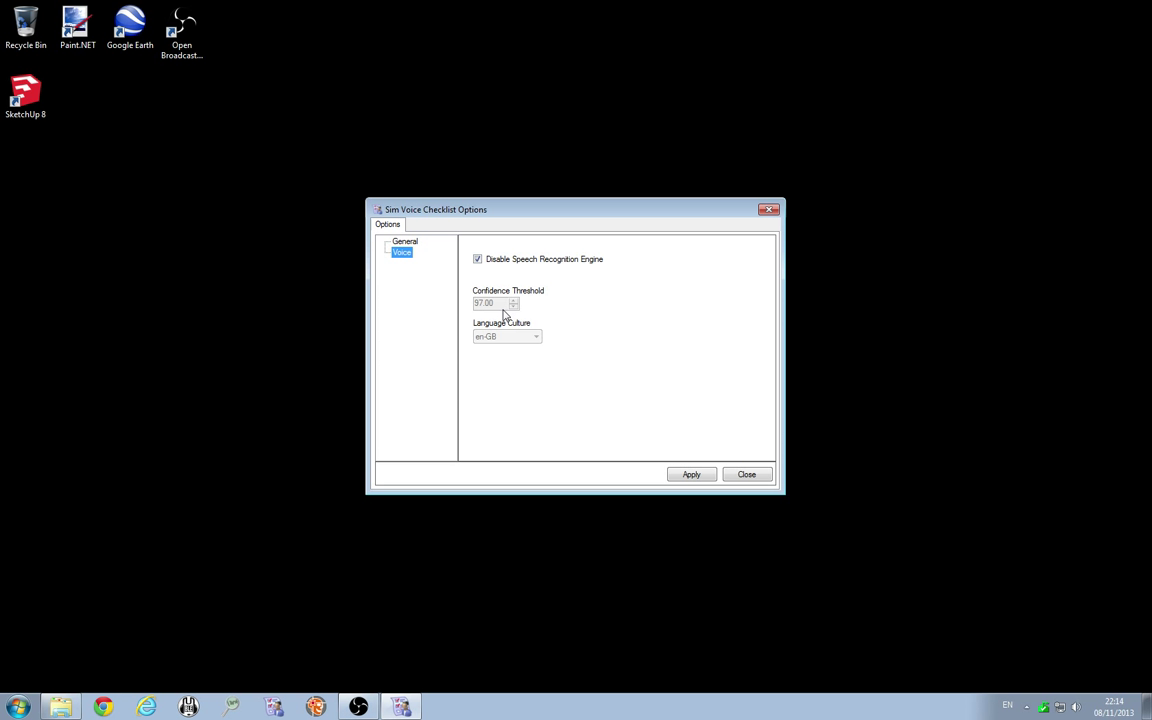
click(404, 241)
click(748, 475)
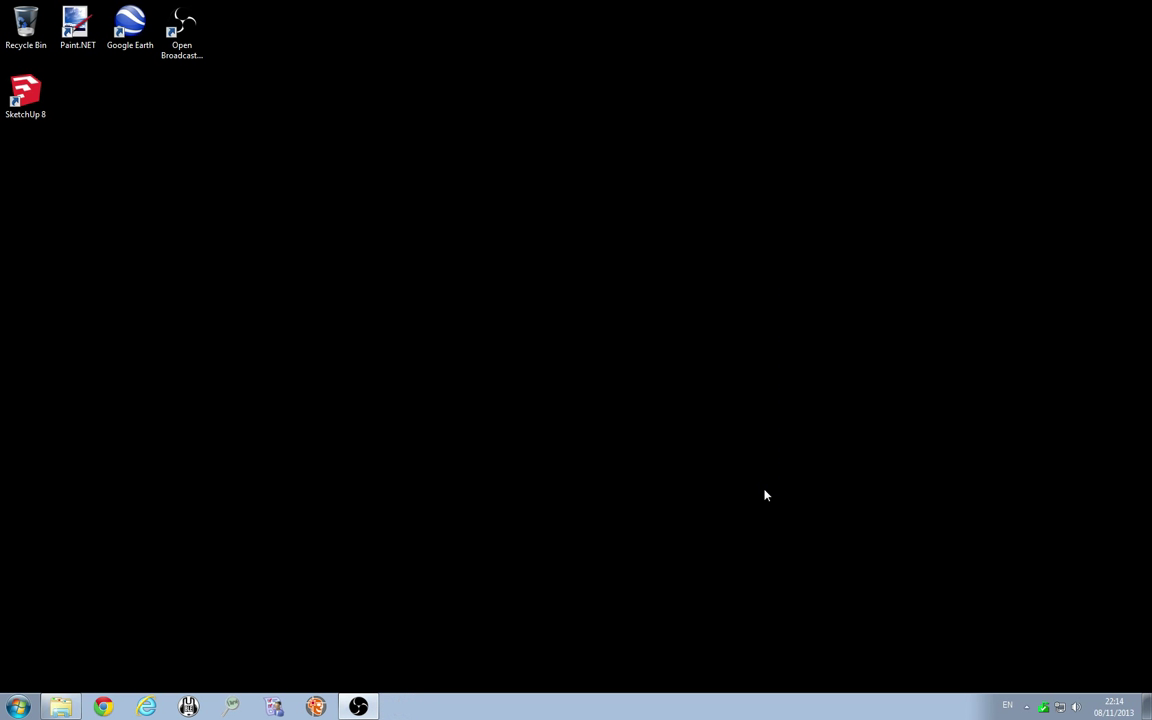
click(1026, 706)
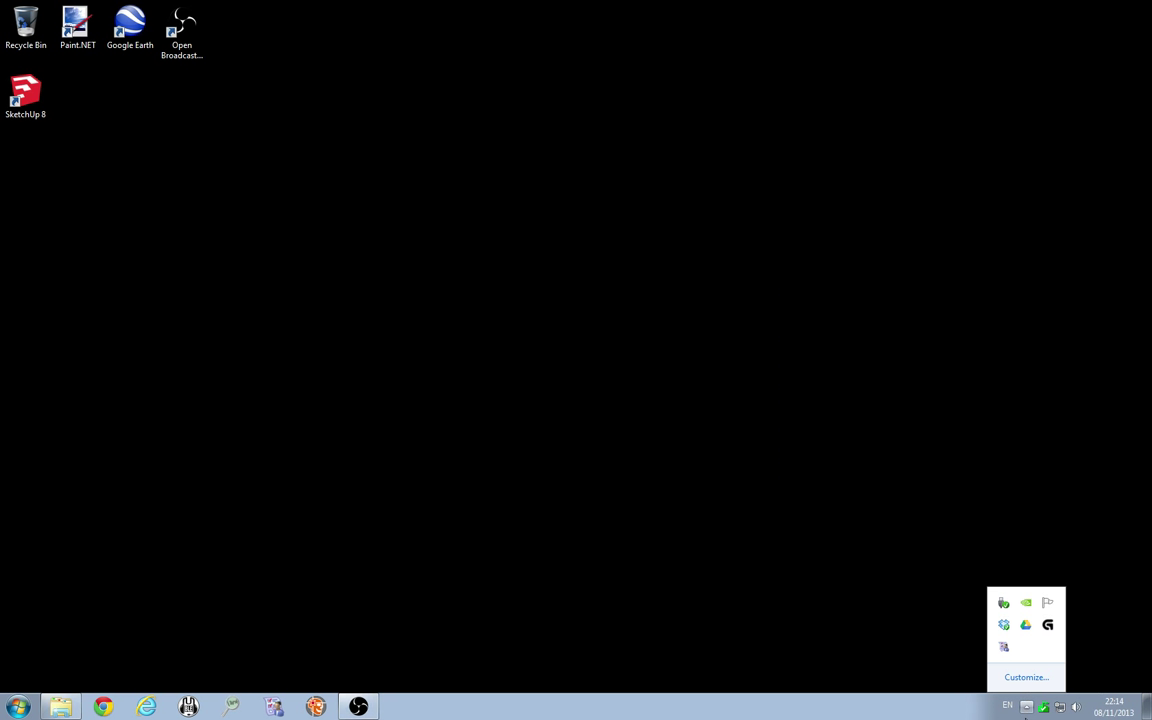
right_click(1003, 647)
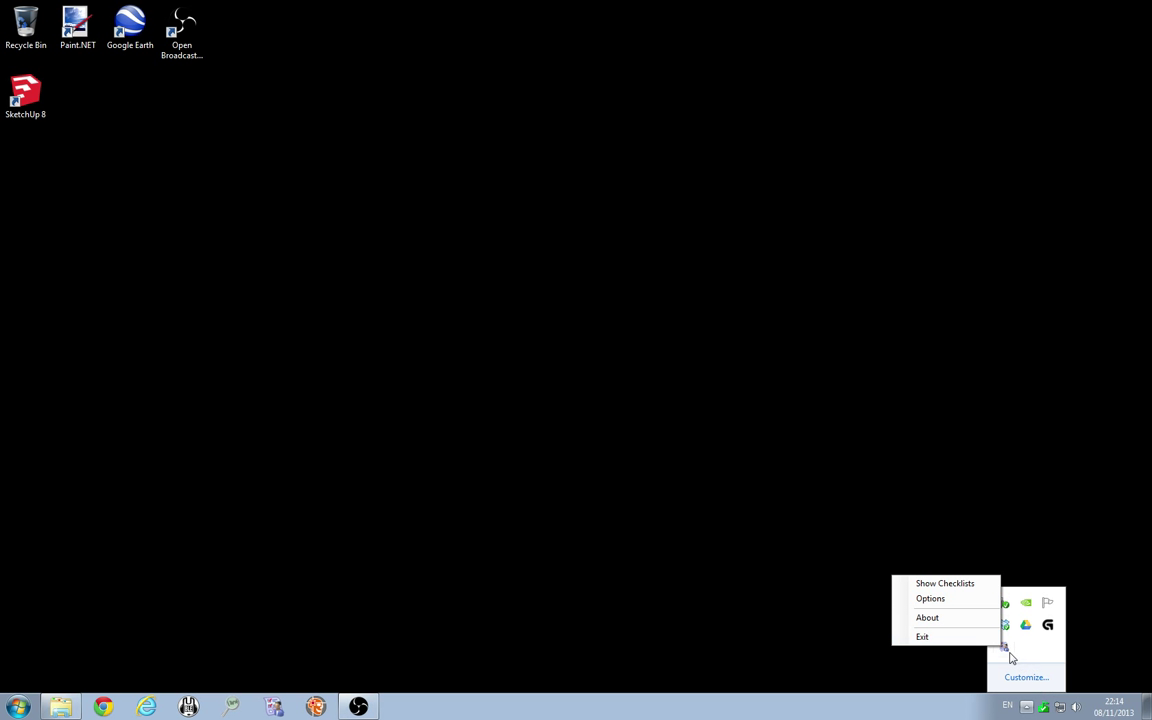
click(932, 599)
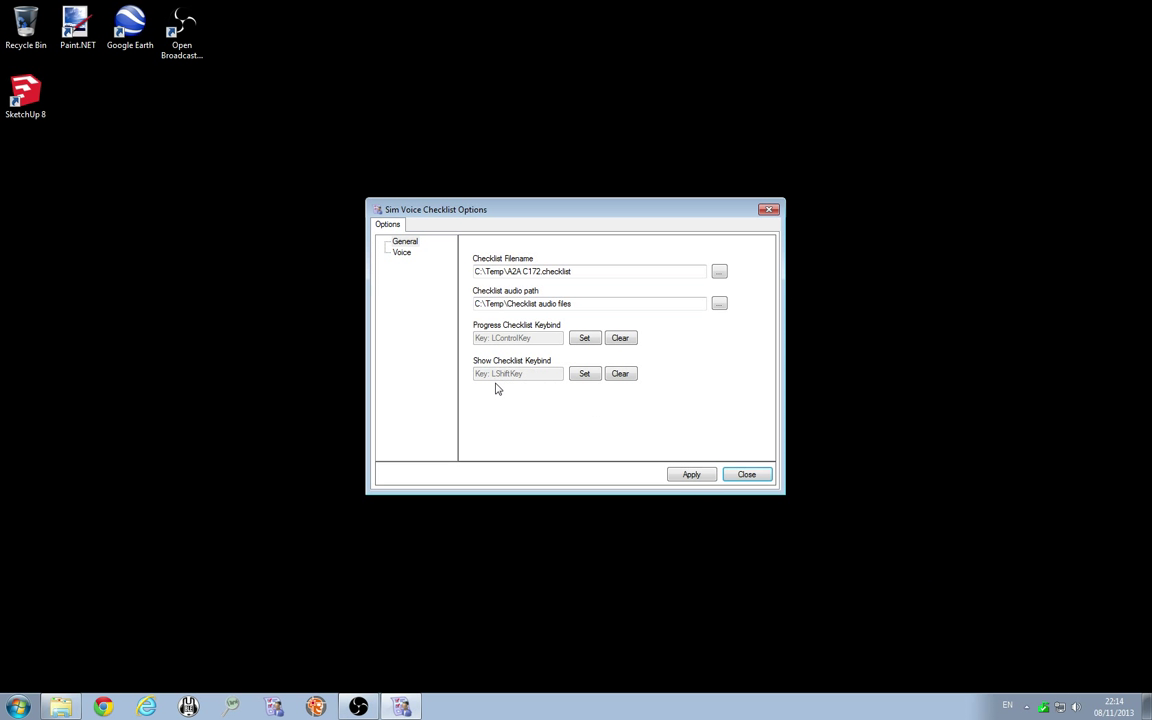
click(747, 475)
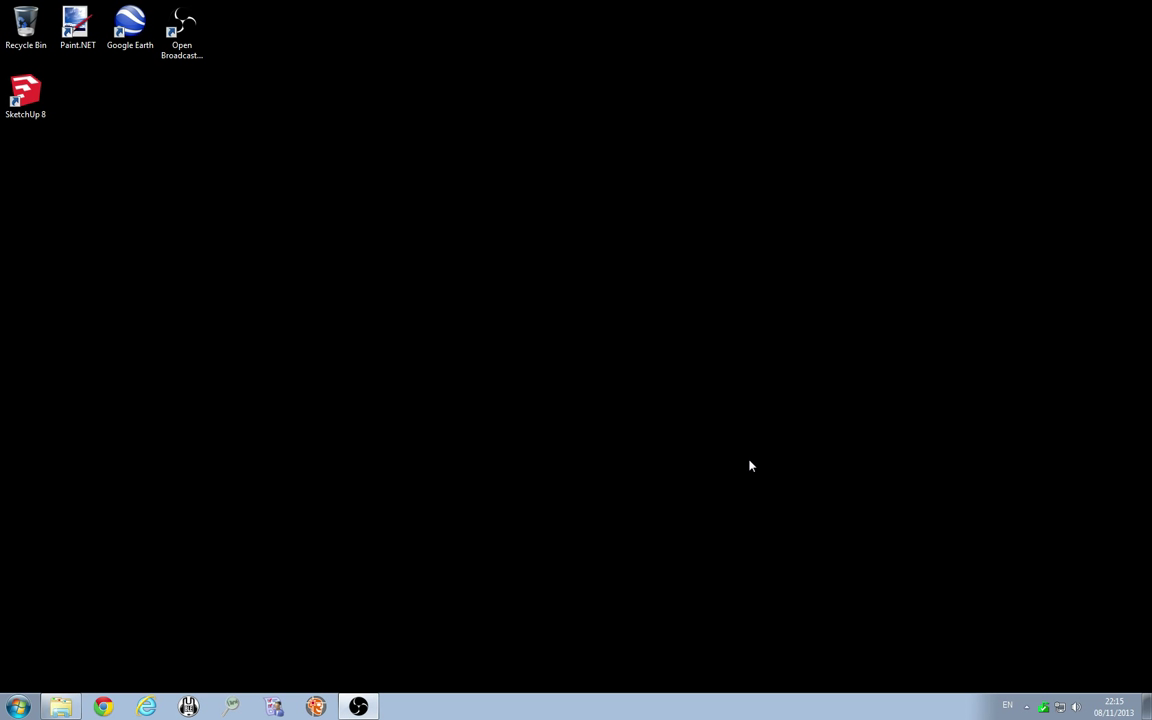
Show the checklist list on the desktop, toggle it off and on, and start the Cabin checklist
key(ctrl+alt+c)
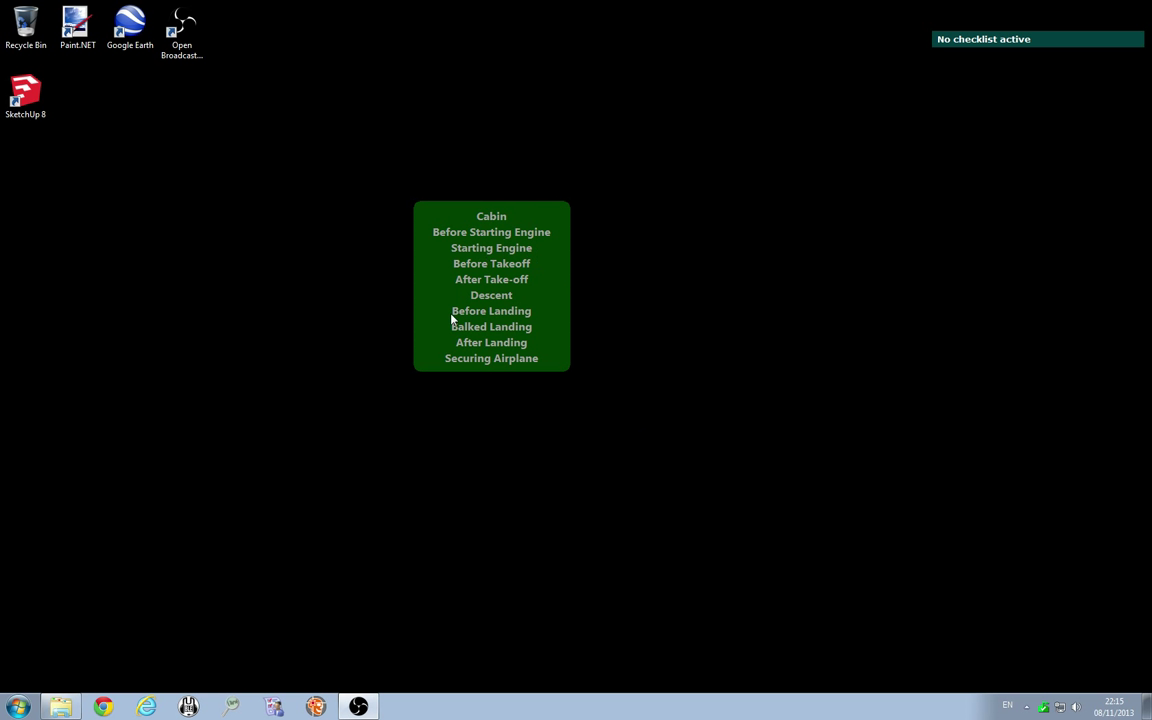
click(536, 257)
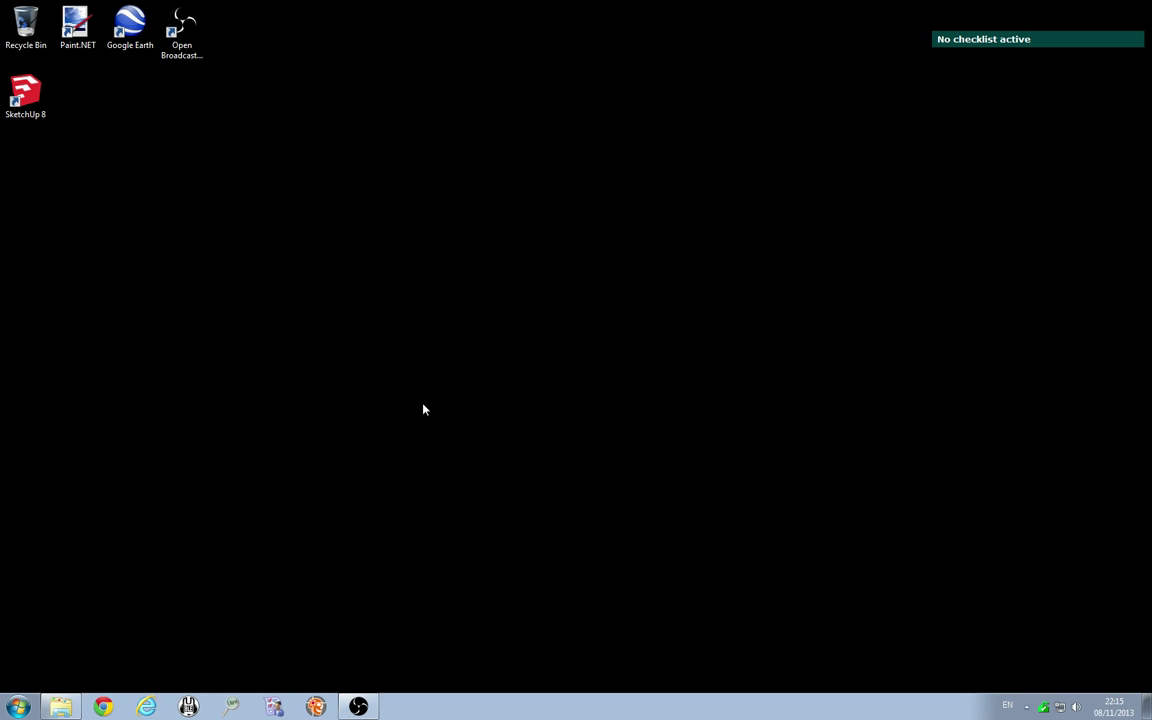
click(508, 352)
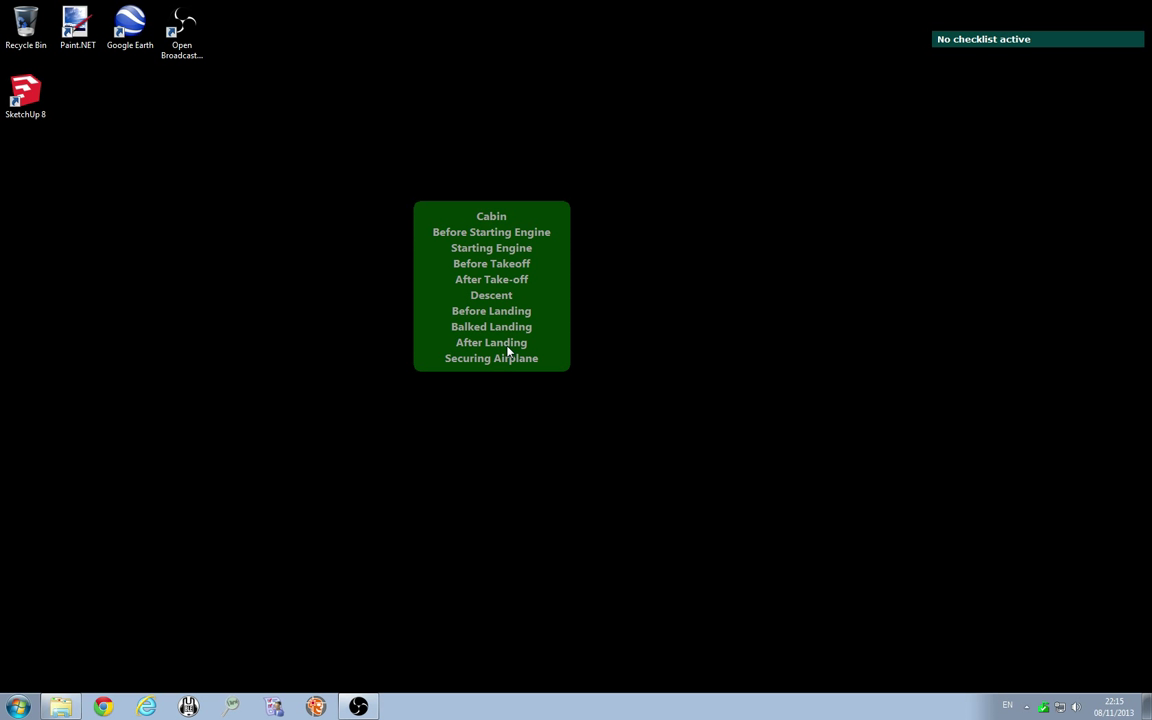
click(493, 218)
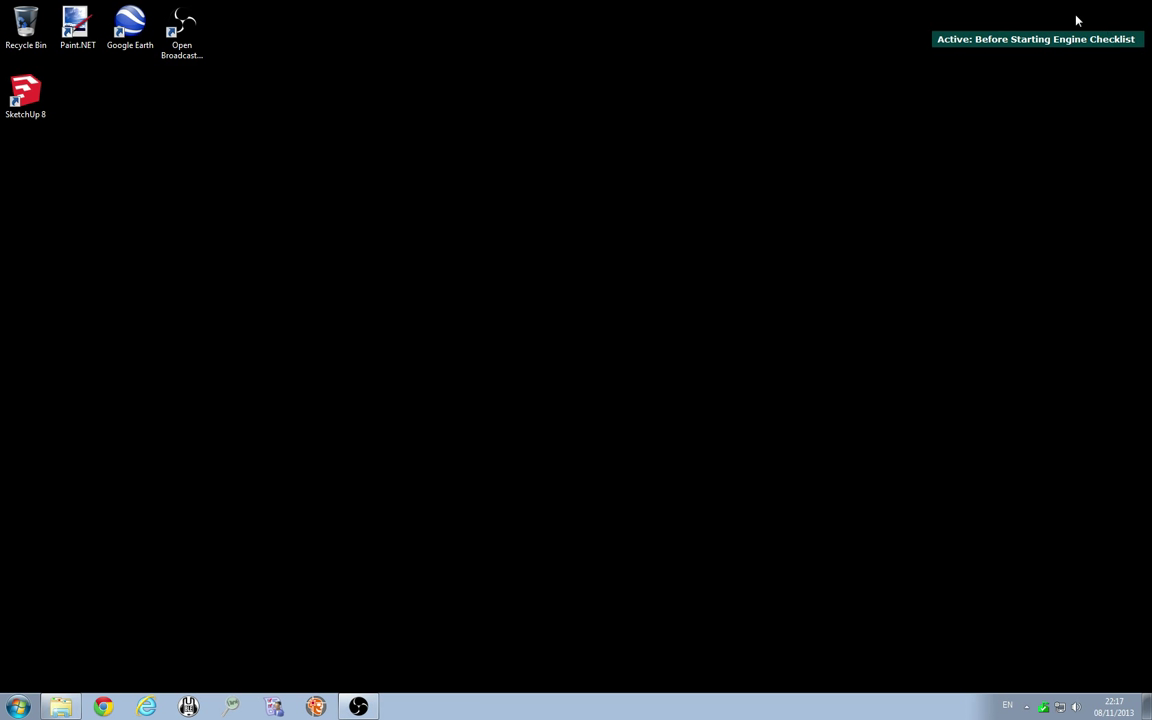
Cancel the active checklist, and try starting and cancelling the Before Starting Engine checklist manually
click(979, 40)
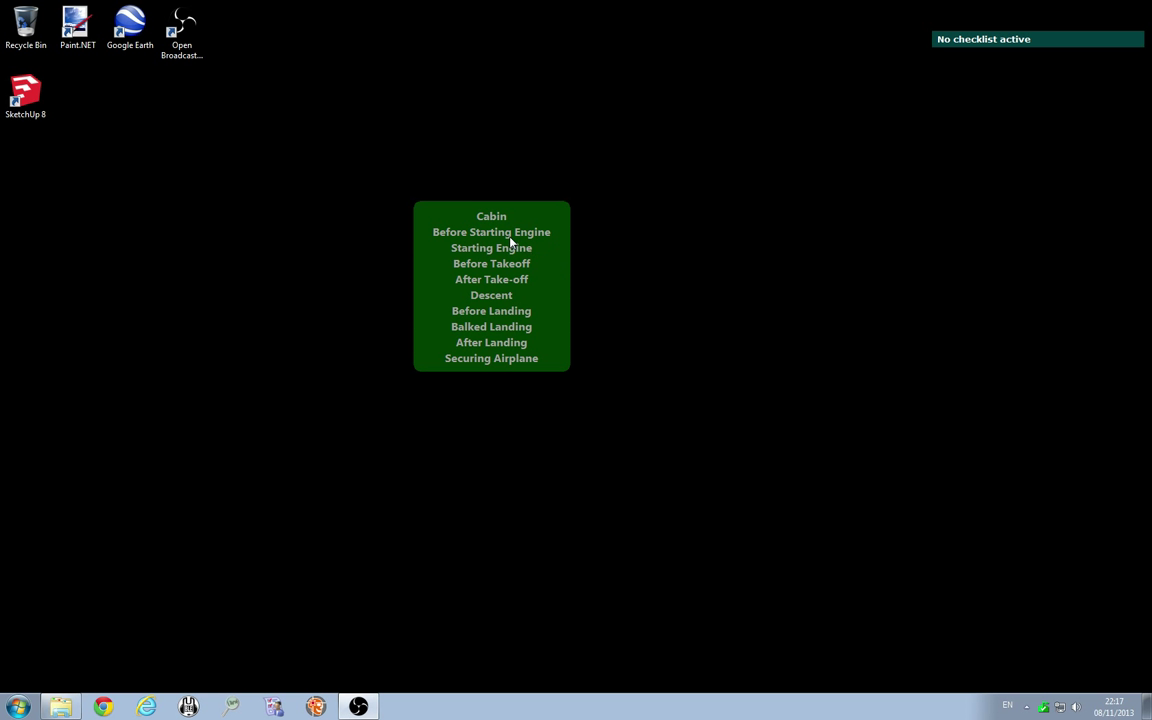
click(506, 234)
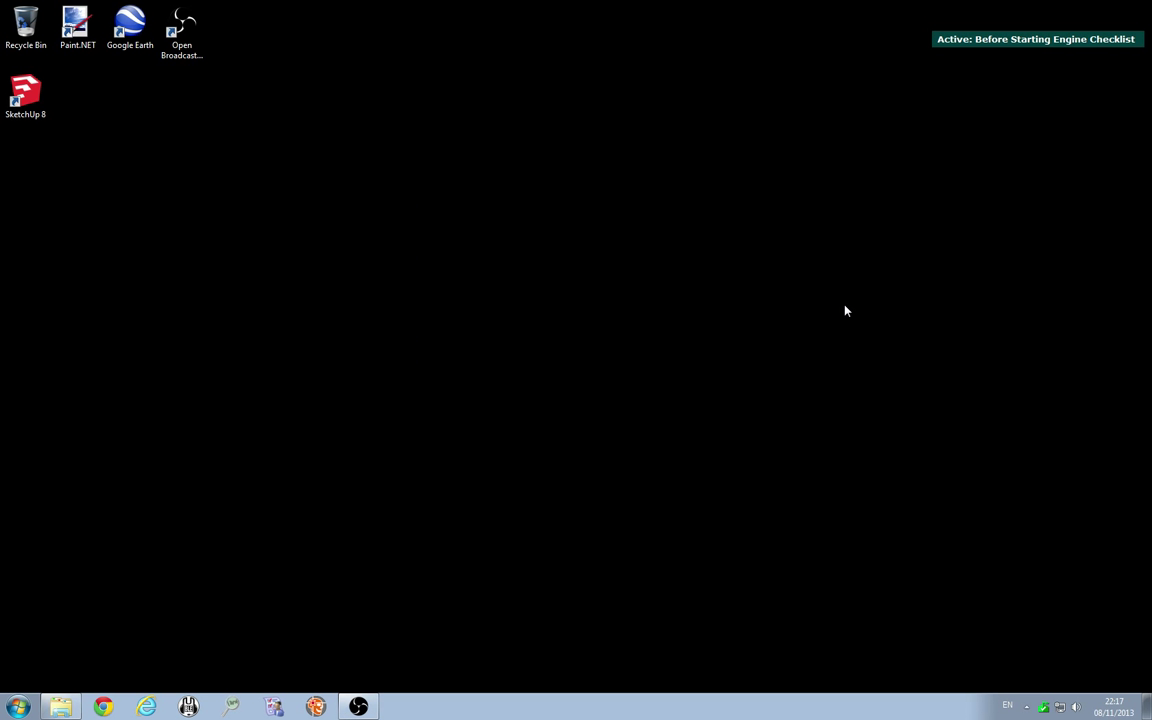
click(989, 45)
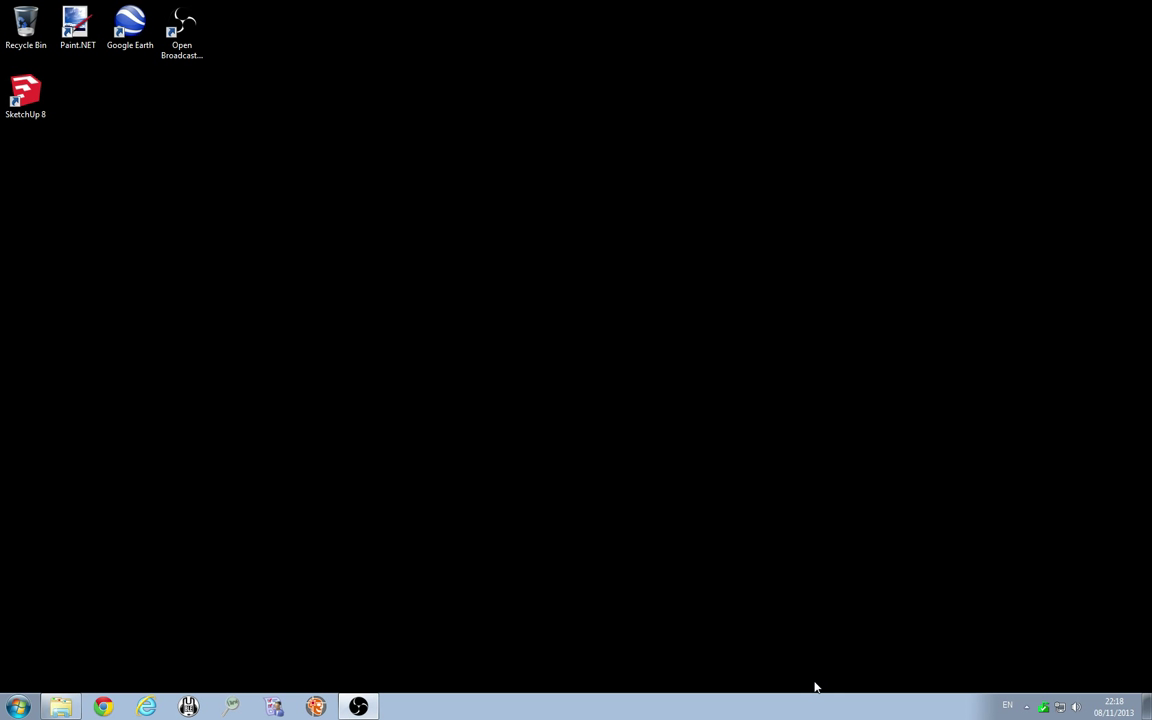
Reveal the hidden notification icons to reach Sim Voice Checklists
click(1026, 706)
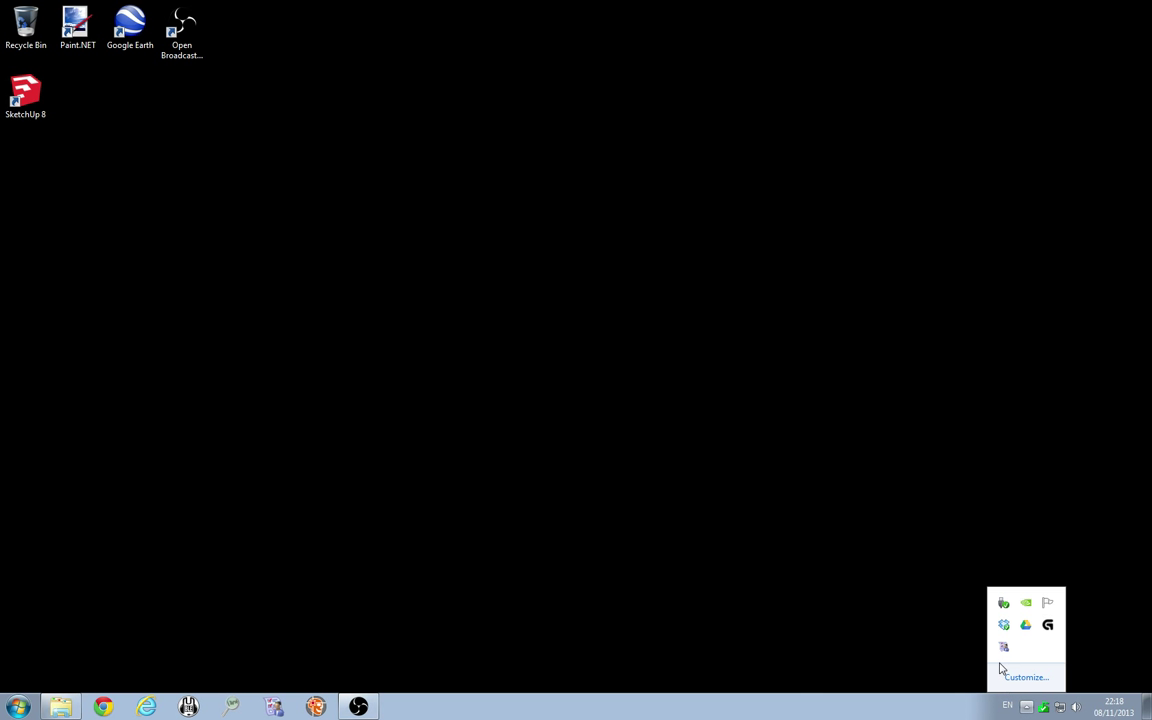